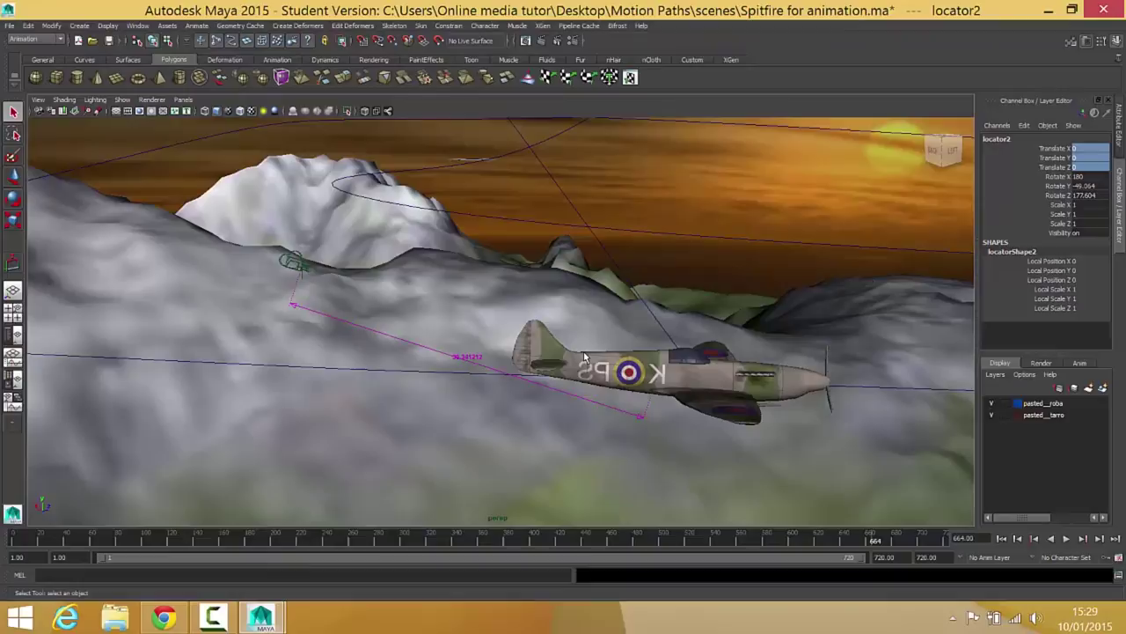
Select camera2 and switch the viewport to look through cameraShape2
{"action": "left_click", "coordinate": [290, 262]}
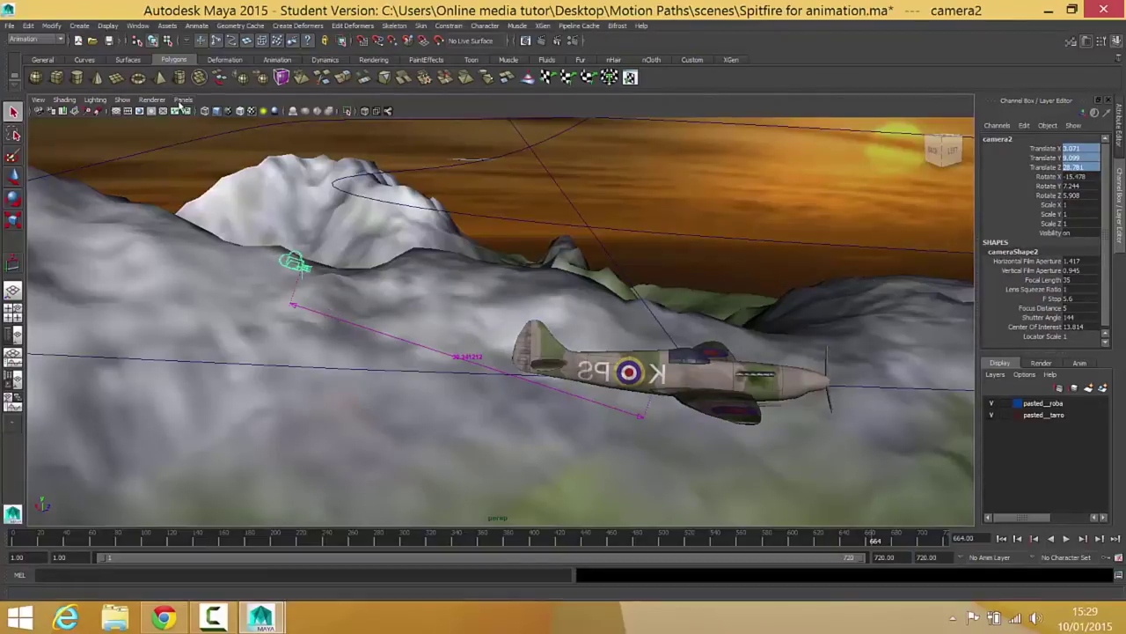
{"action": "left_click", "coordinate": [183, 101]}
{"action": "mouse_move", "coordinate": [204, 112]}
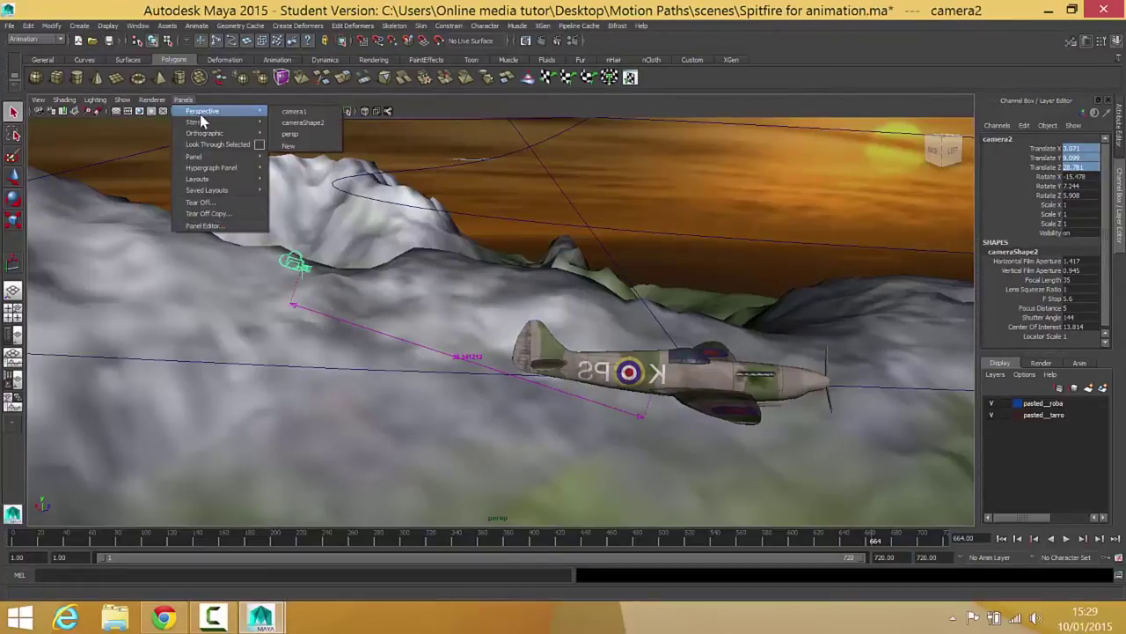
{"action": "left_click", "coordinate": [303, 122]}
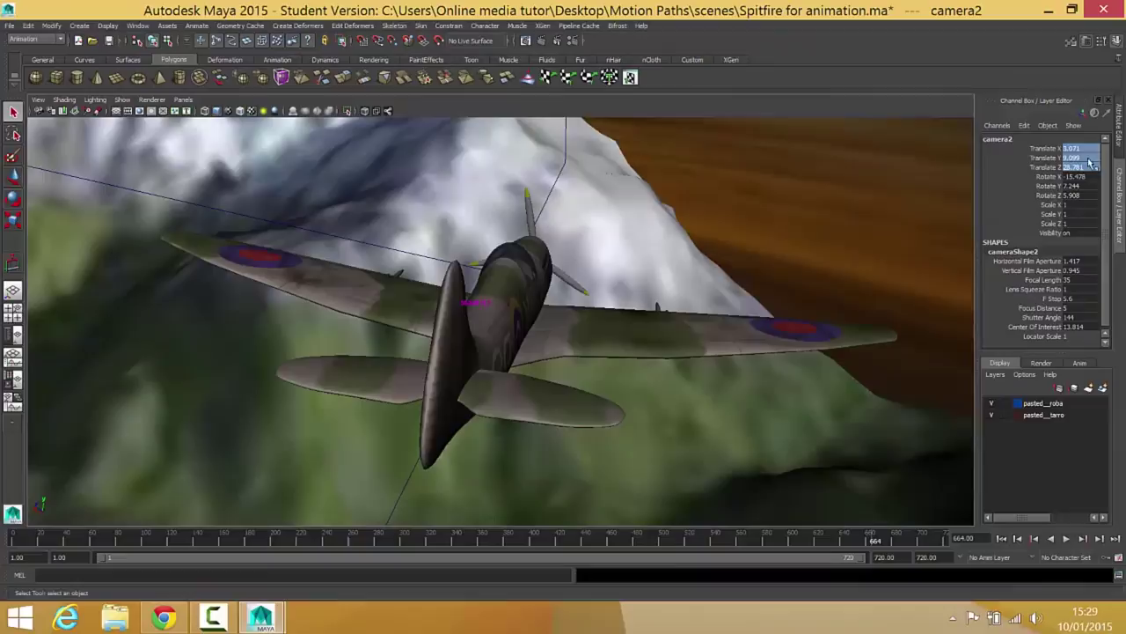
Render a test of frame 664 through camera2
{"action": "left_click", "coordinate": [543, 42]}
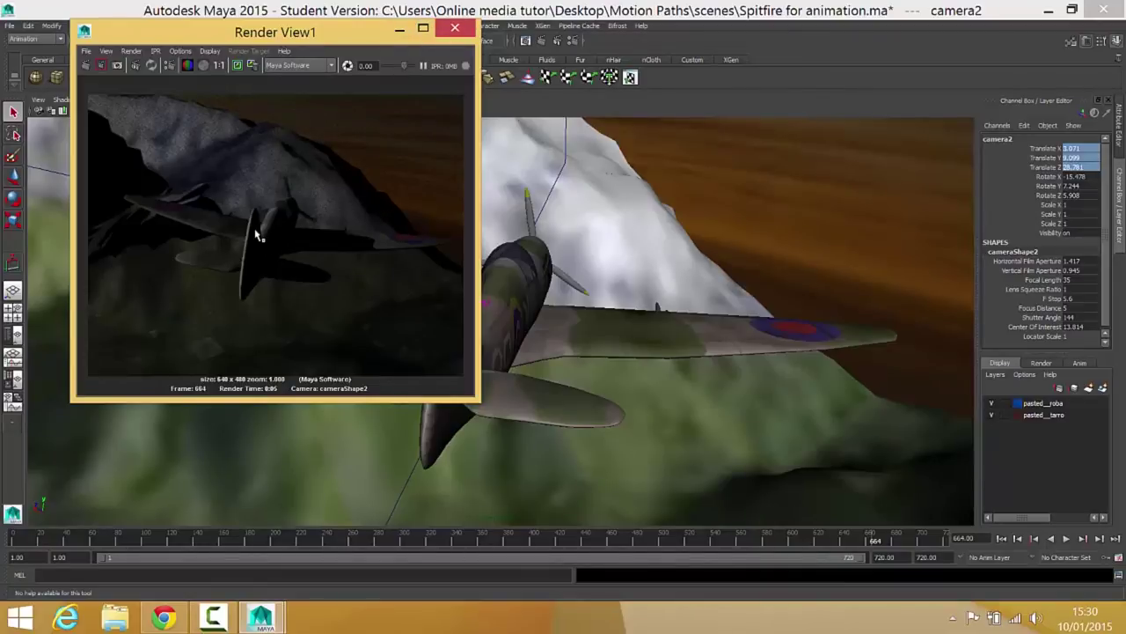
Enable Depth Of Field in cameraShape2's attributes and re-render frame 664
{"action": "left_click", "coordinate": [401, 30]}
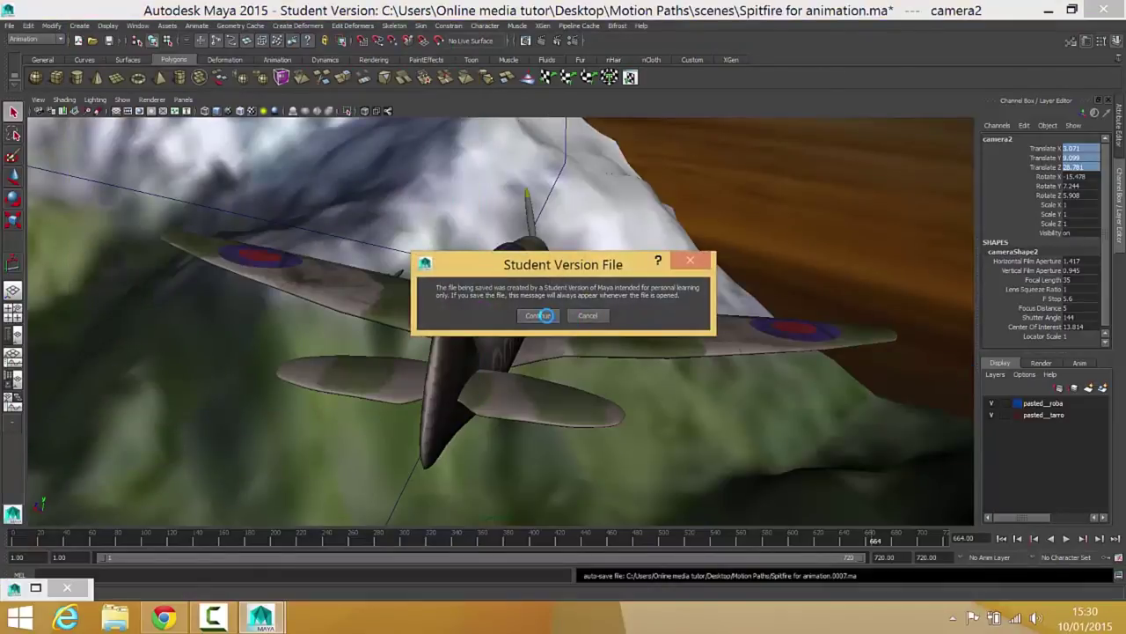
{"action": "left_click", "coordinate": [542, 319]}
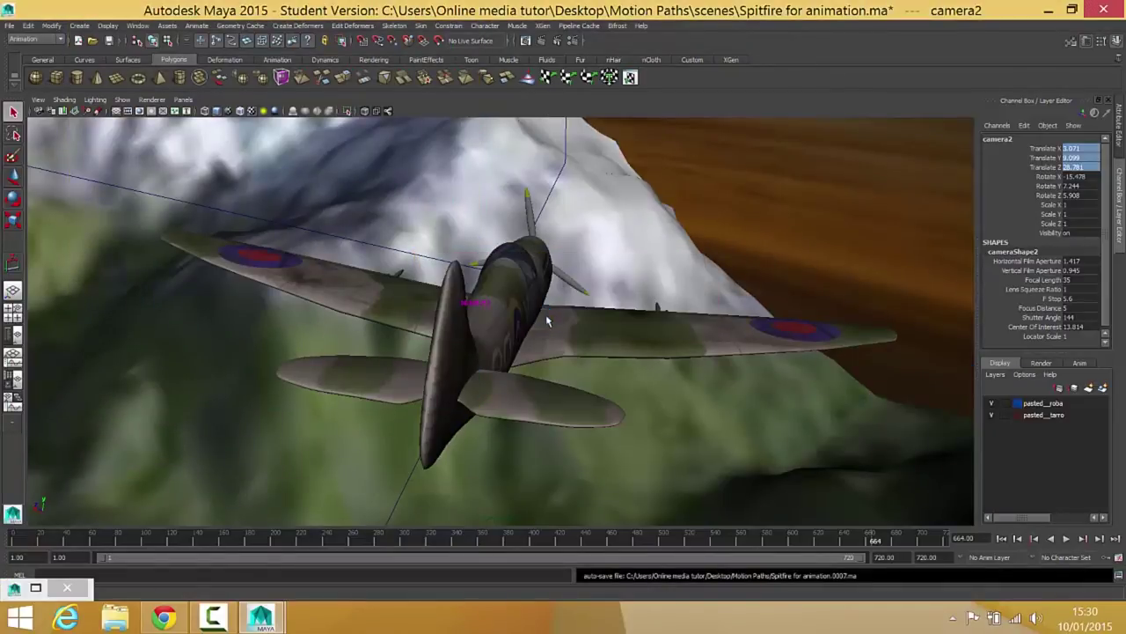
{"action": "left_click", "coordinate": [1120, 125]}
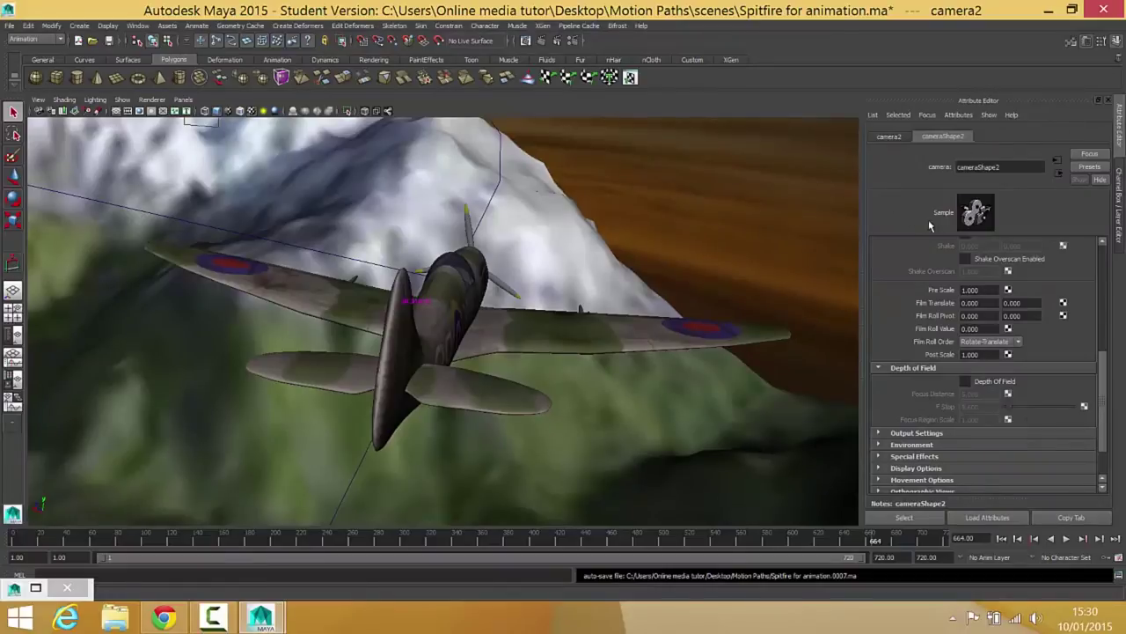
{"action": "scroll", "coordinate": [948, 244], "scroll_direction": "up", "scroll_amount": 5}
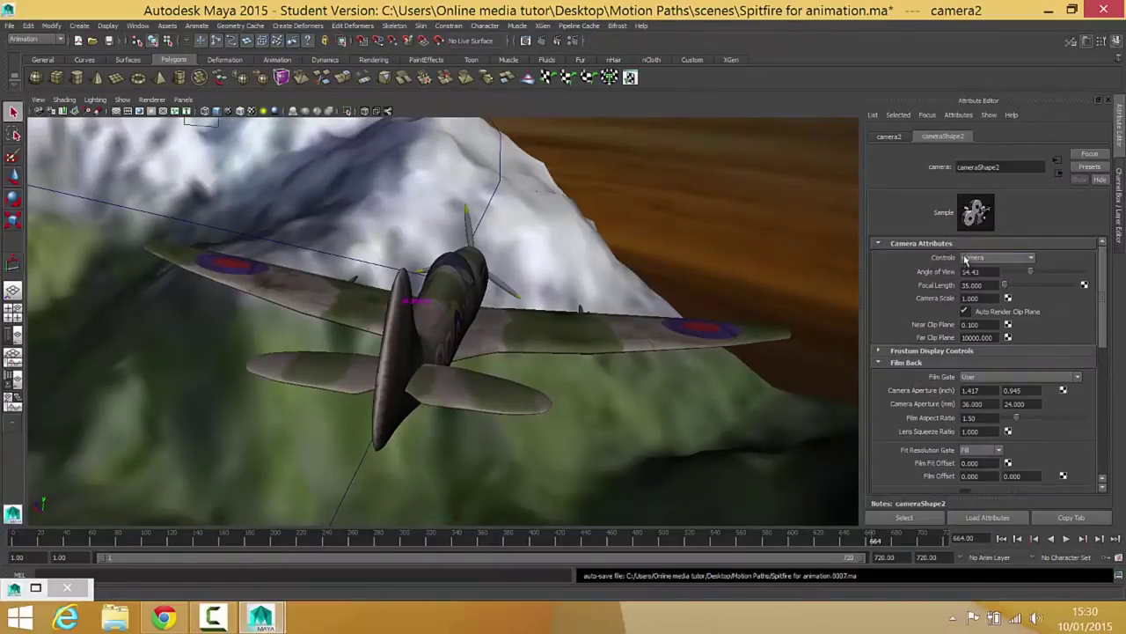
{"action": "scroll", "coordinate": [946, 264], "scroll_direction": "down", "scroll_amount": 5}
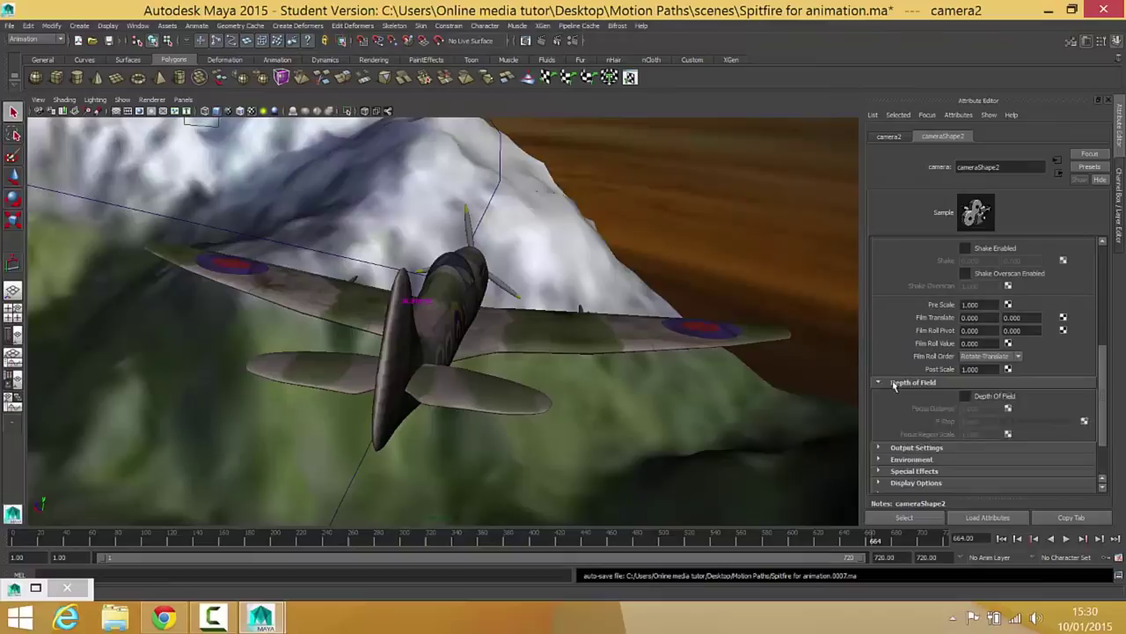
{"action": "left_click", "coordinate": [880, 383]}
{"action": "left_click", "coordinate": [878, 384]}
{"action": "scroll", "coordinate": [940, 388], "scroll_direction": "down", "scroll_amount": 2}
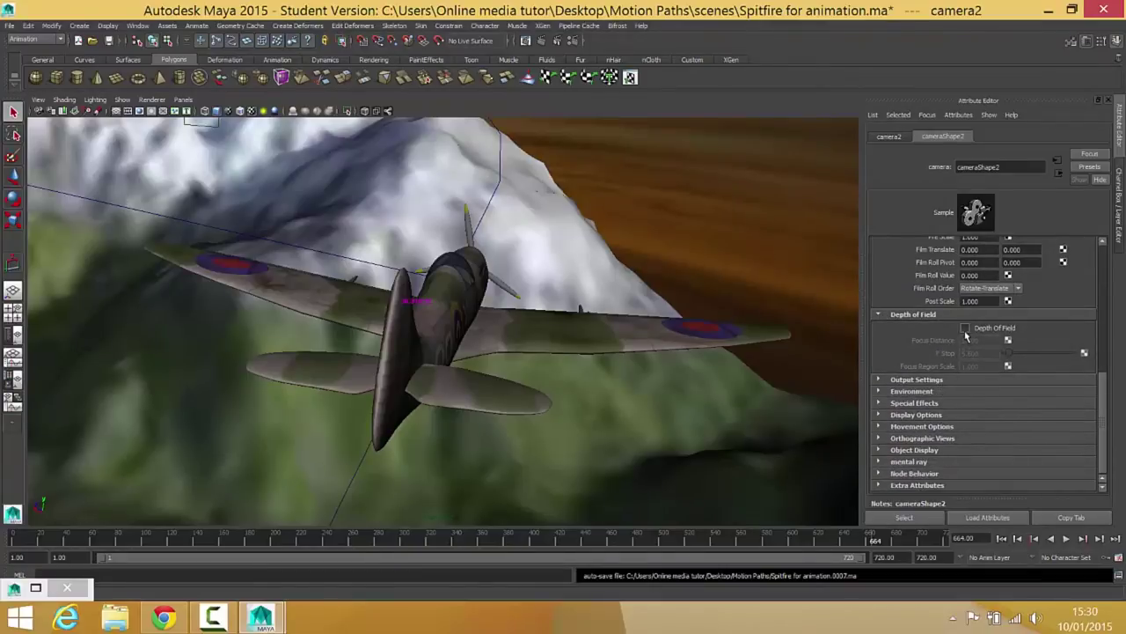
{"action": "left_click", "coordinate": [965, 329]}
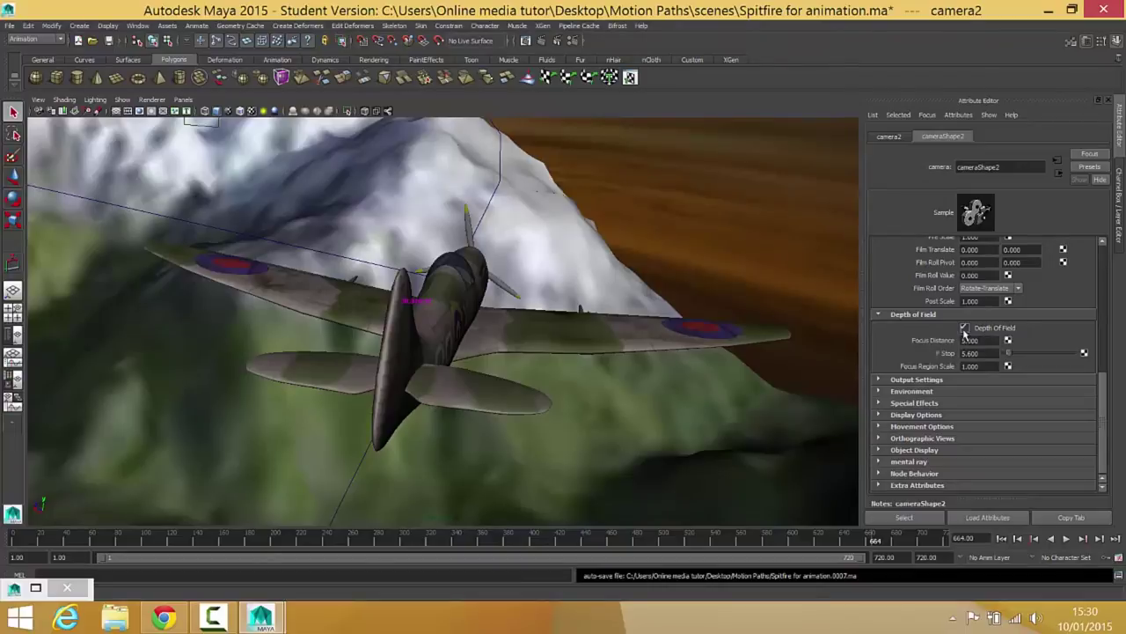
{"action": "left_click", "coordinate": [543, 41]}
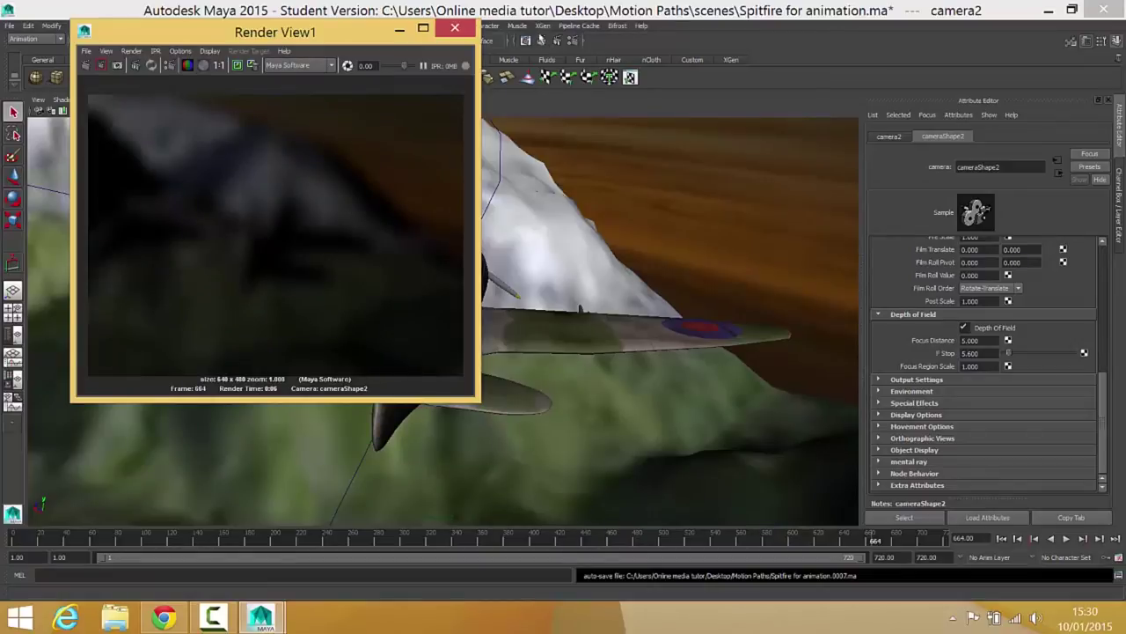
Set cameraShape2's Focus Distance to 30.341 and render frame 664 again
{"action": "left_click", "coordinate": [400, 31]}
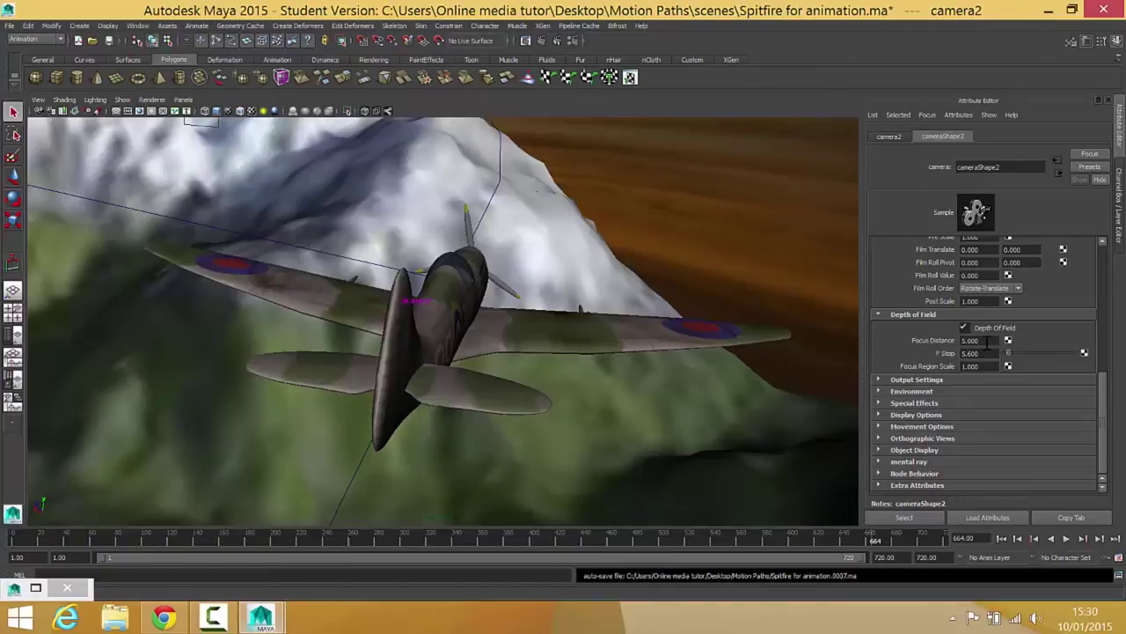
{"action": "double_click", "coordinate": [970, 339]}
{"action": "type", "text": "30.341"}
{"action": "key", "text": "Return"}
{"action": "left_click", "coordinate": [542, 41]}
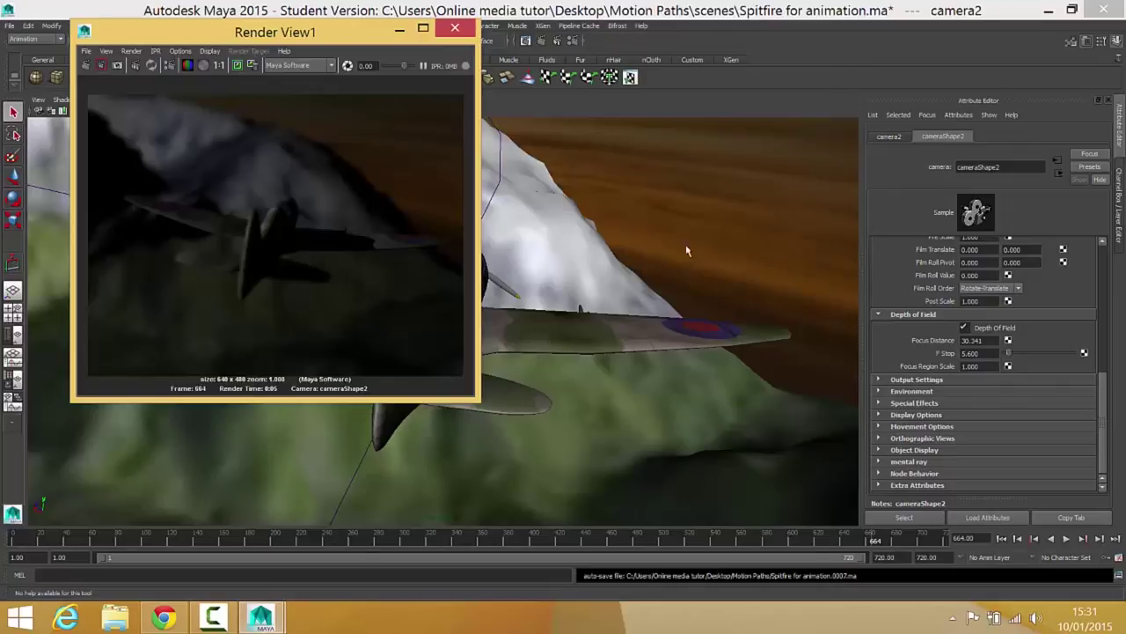
Set Focus Region Scale to 3 and redo the render
{"action": "left_click", "coordinate": [968, 365]}
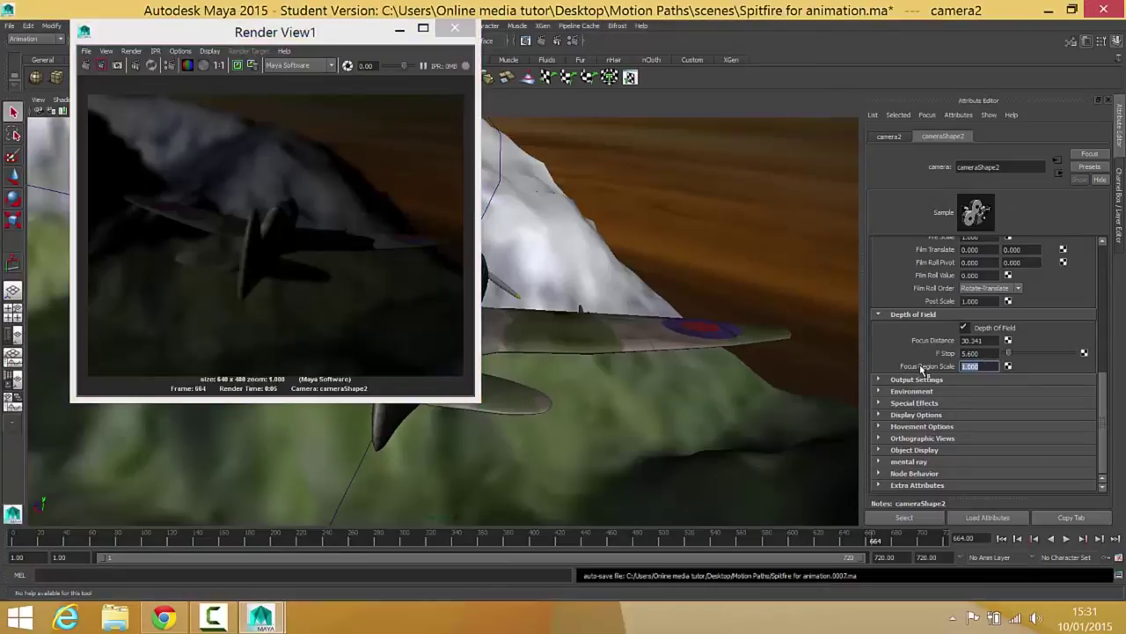
{"action": "type", "text": "3"}
{"action": "key", "text": "Return"}
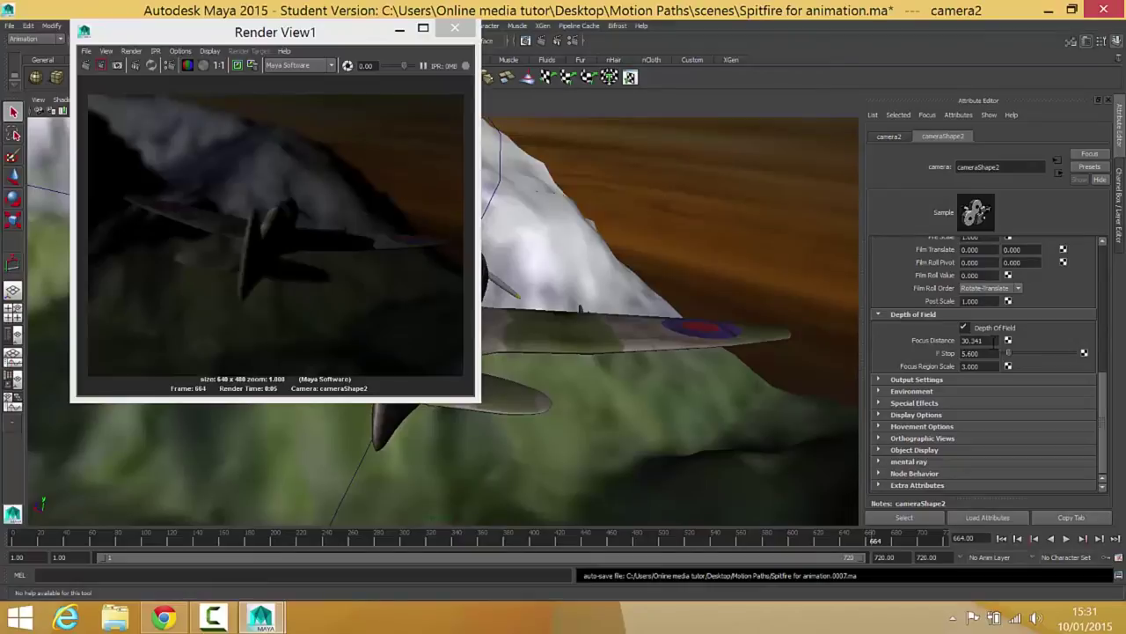
{"action": "left_click", "coordinate": [87, 66]}
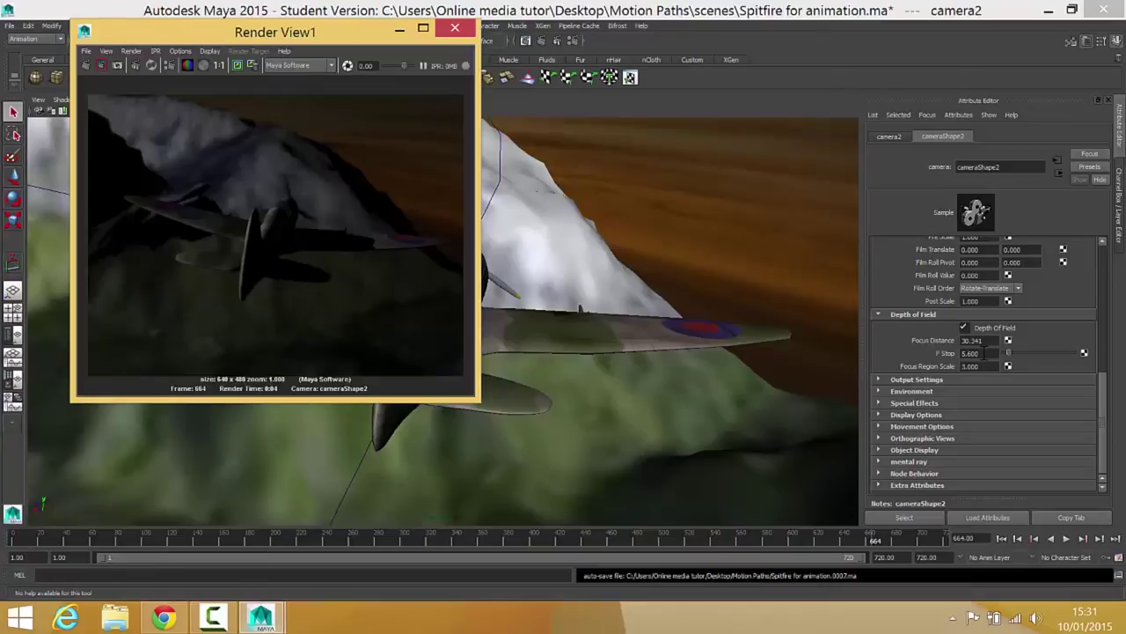
Set camera2's F Stop to 4 and redo the render
{"action": "left_click_drag", "start_coordinate": [984, 352], "coordinate": [957, 352]}
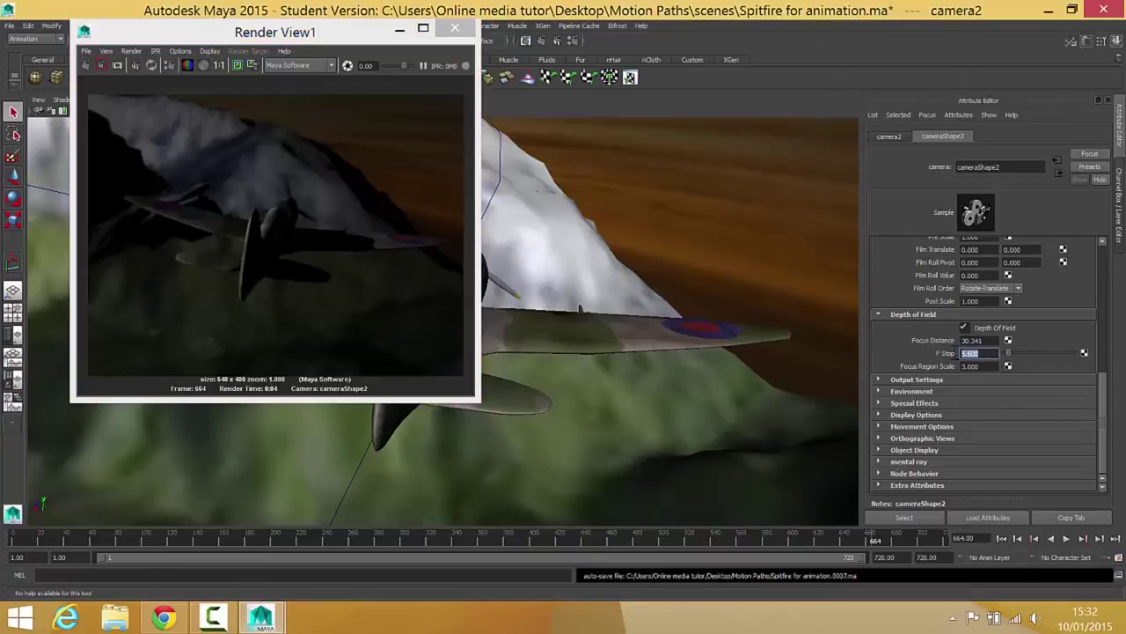
{"action": "type", "text": "4"}
{"action": "key", "text": "Return"}
{"action": "left_click", "coordinate": [85, 73]}
{"action": "left_click", "coordinate": [85, 73]}
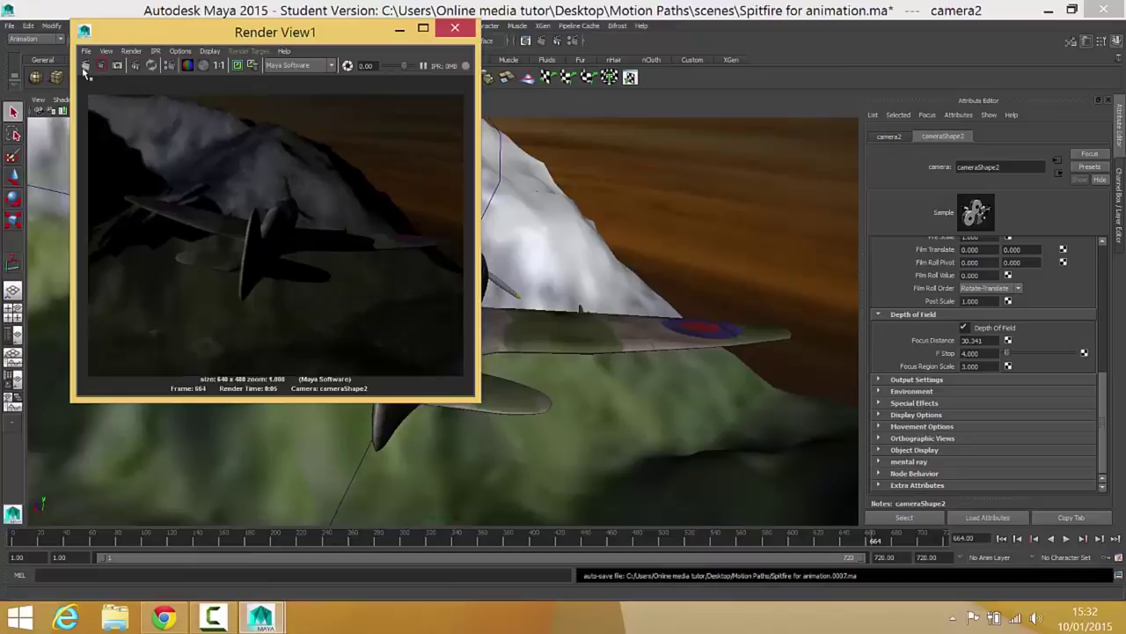
Lower F Stop to 3 and re-render for a stronger background blur
{"action": "left_click", "coordinate": [969, 352]}
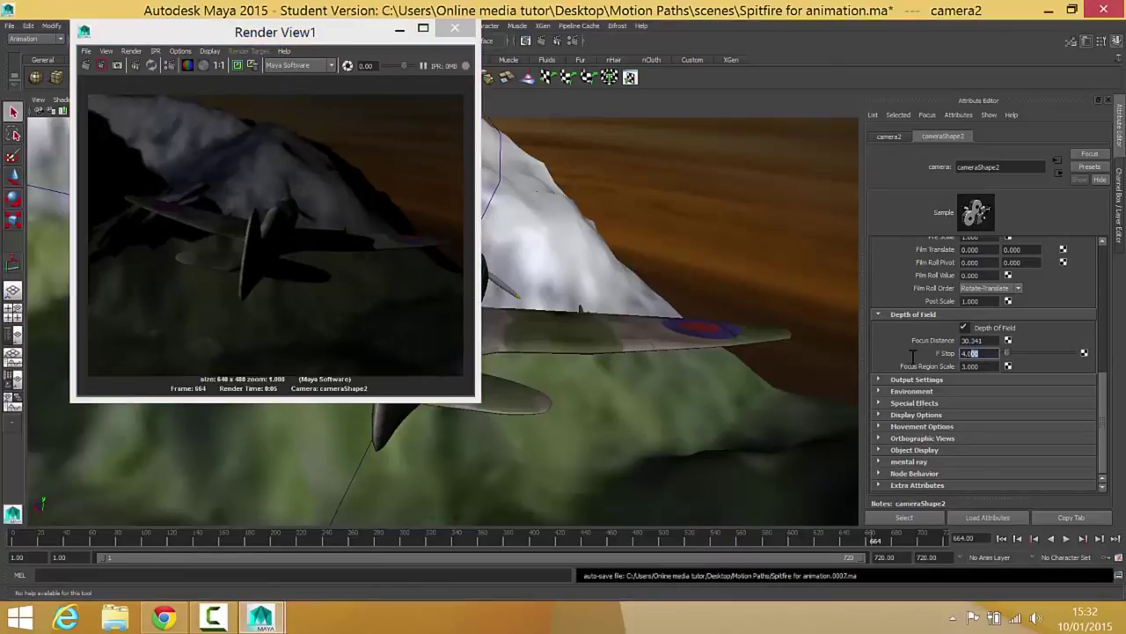
{"action": "type", "text": "3"}
{"action": "key", "text": "Return"}
{"action": "left_click", "coordinate": [85, 66]}
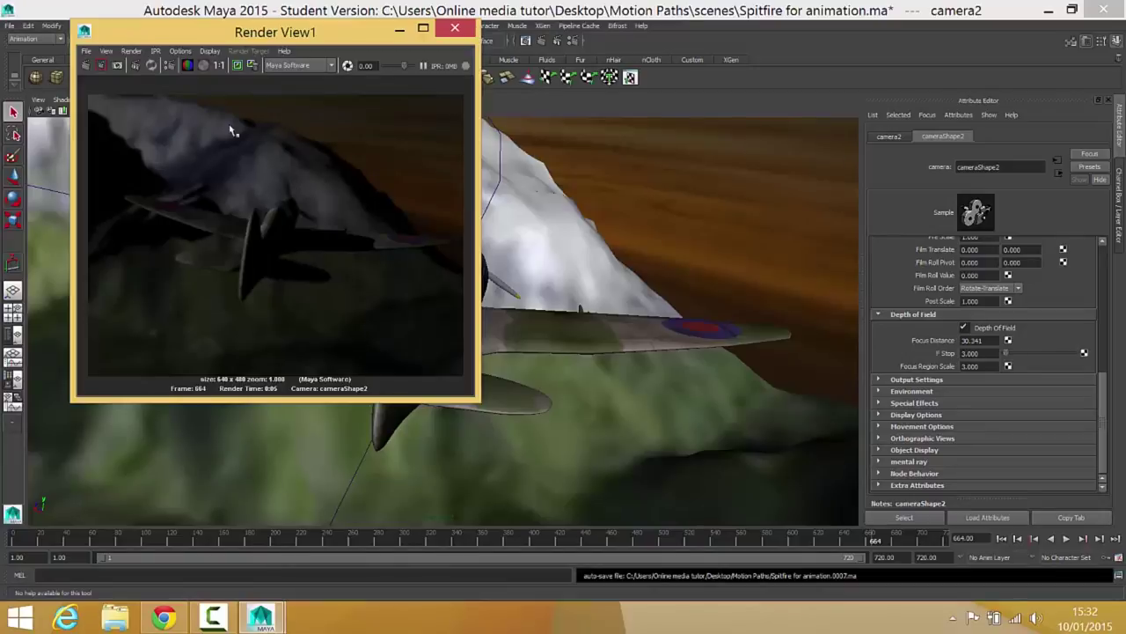
Close the Render View, move the time slider to frame 160, and render it
{"action": "left_click", "coordinate": [454, 27]}
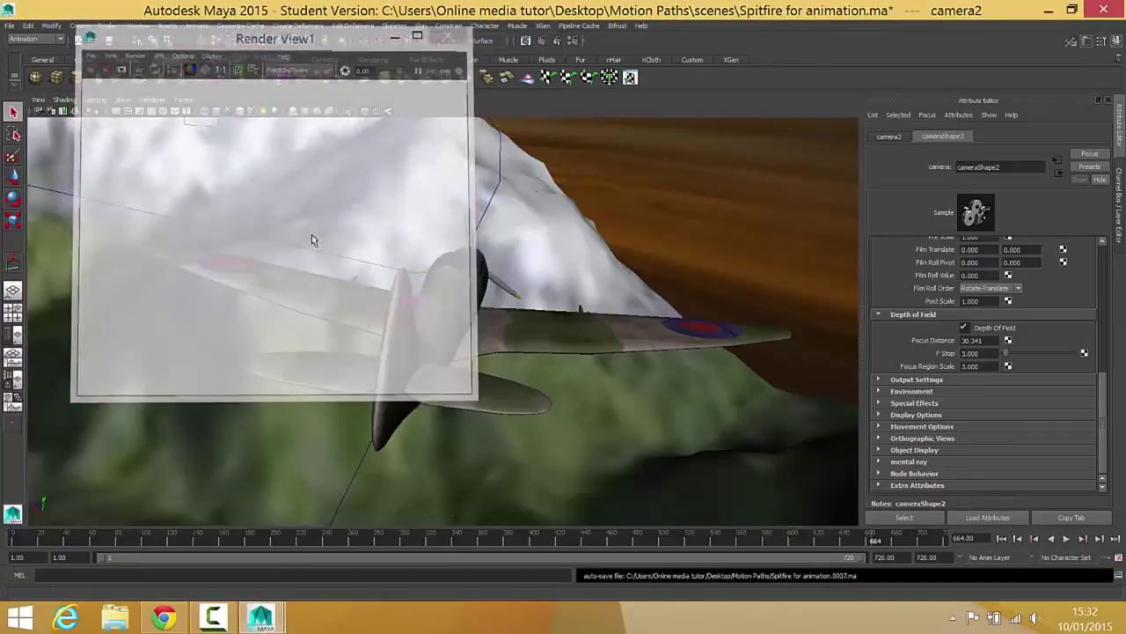
{"action": "left_click_drag", "start_coordinate": [52, 542], "coordinate": [147, 540]}
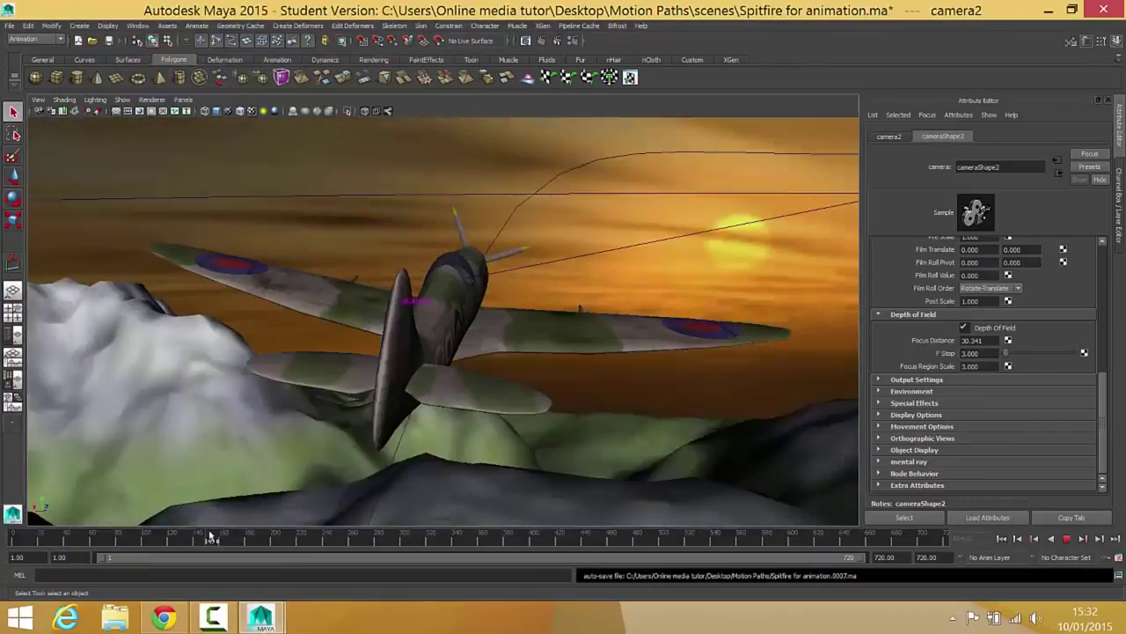
{"action": "left_click_drag", "start_coordinate": [212, 536], "coordinate": [223, 538]}
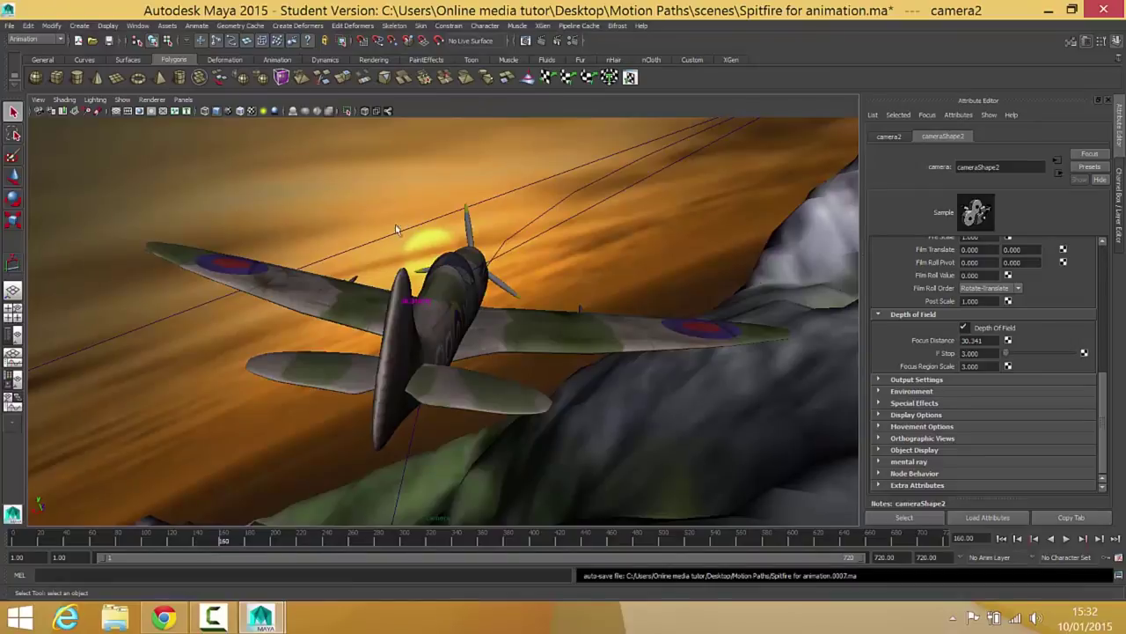
{"action": "left_click", "coordinate": [542, 41]}
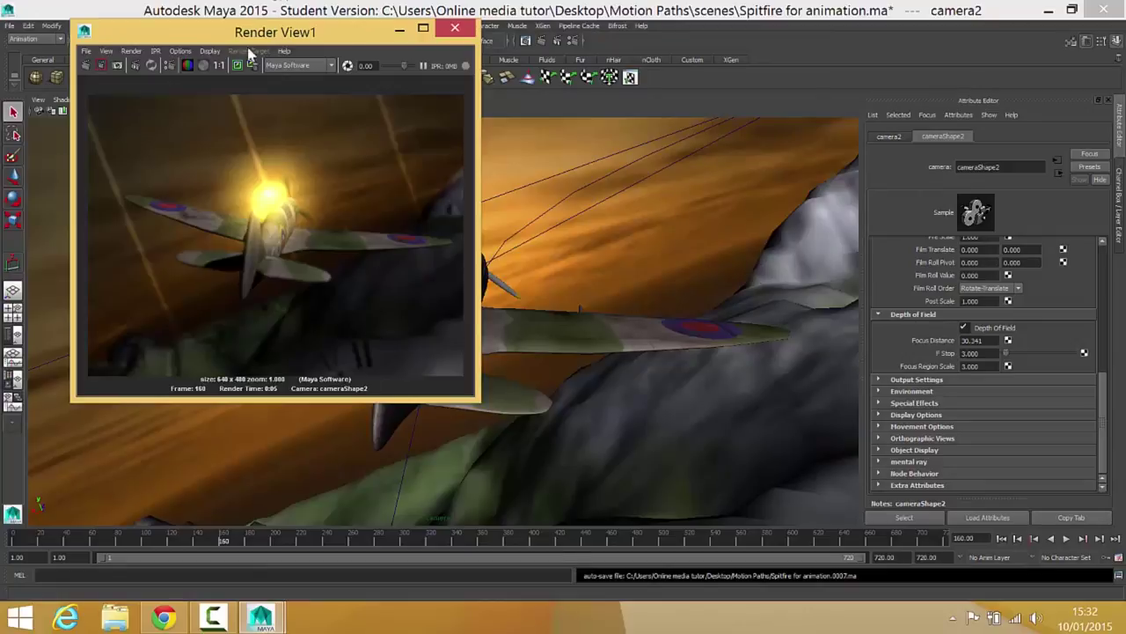
Select pointLight1 through the Outliner
{"action": "left_click", "coordinate": [401, 29]}
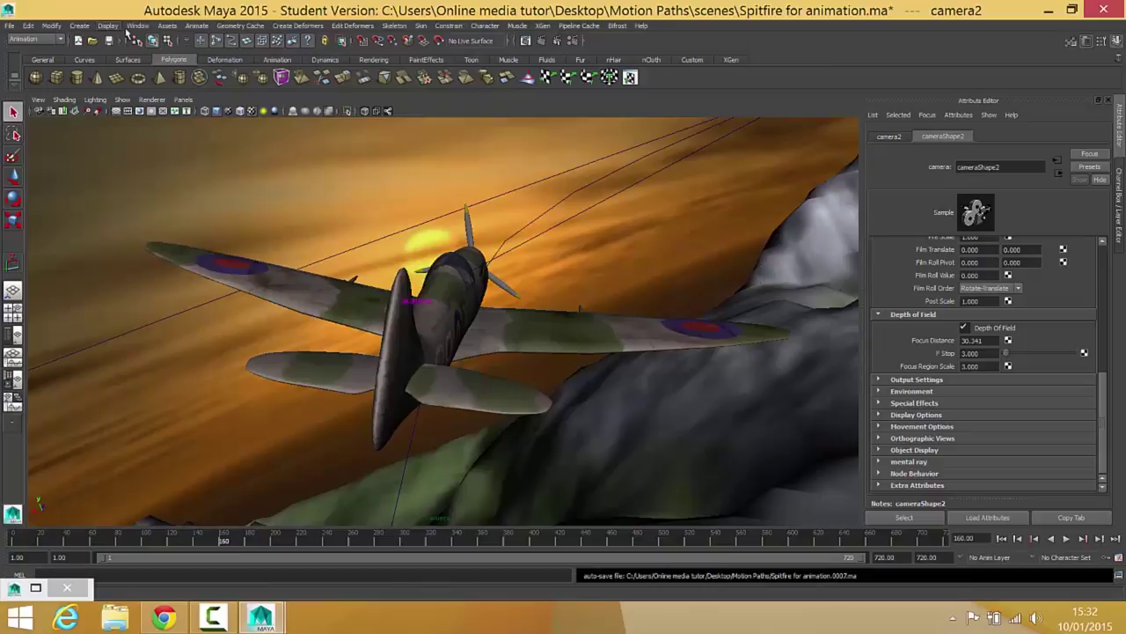
{"action": "left_click", "coordinate": [137, 26]}
{"action": "left_click", "coordinate": [151, 116]}
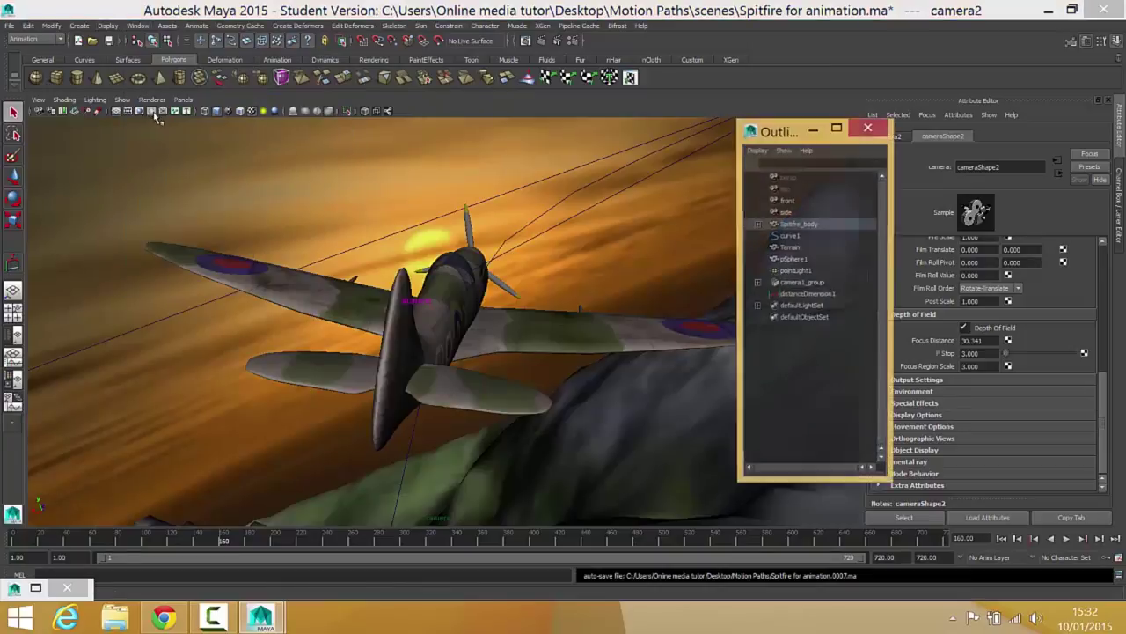
{"action": "left_click", "coordinate": [797, 271]}
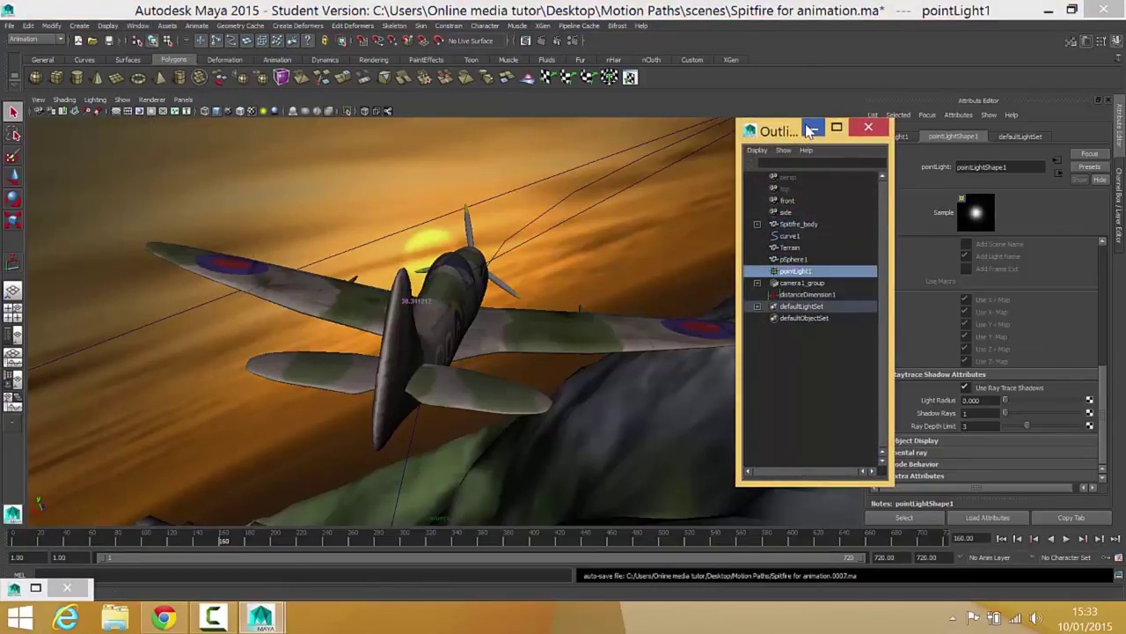
{"action": "left_click", "coordinate": [813, 129]}
Turn off pointLightShape1's ray-traced shadows and render frame 160
{"action": "left_click", "coordinate": [891, 137]}
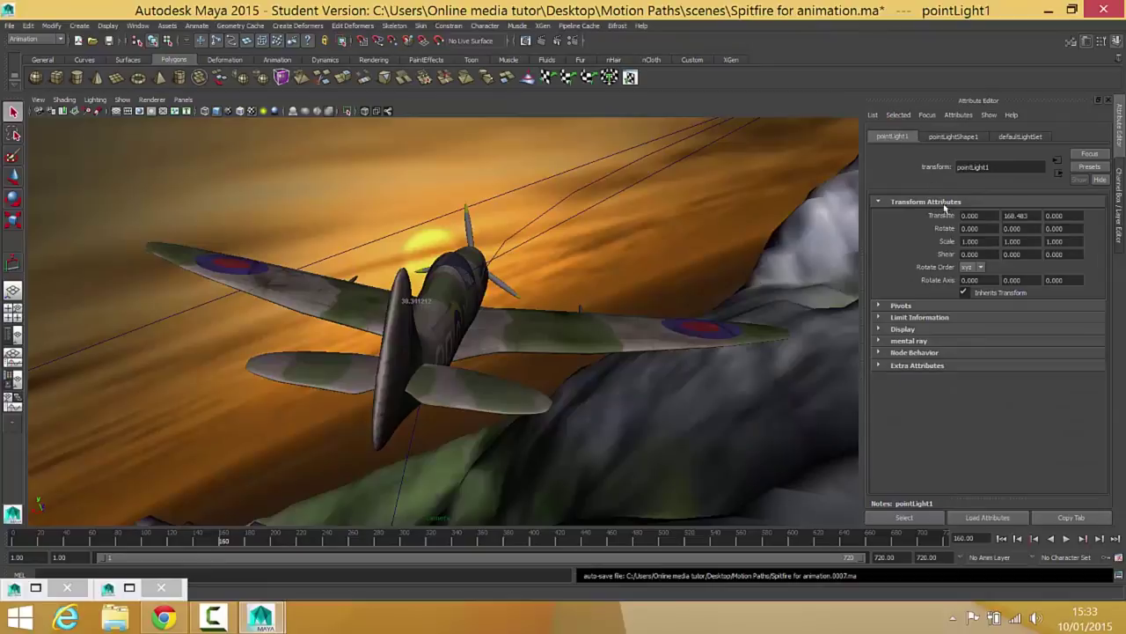
{"action": "left_click", "coordinate": [950, 136]}
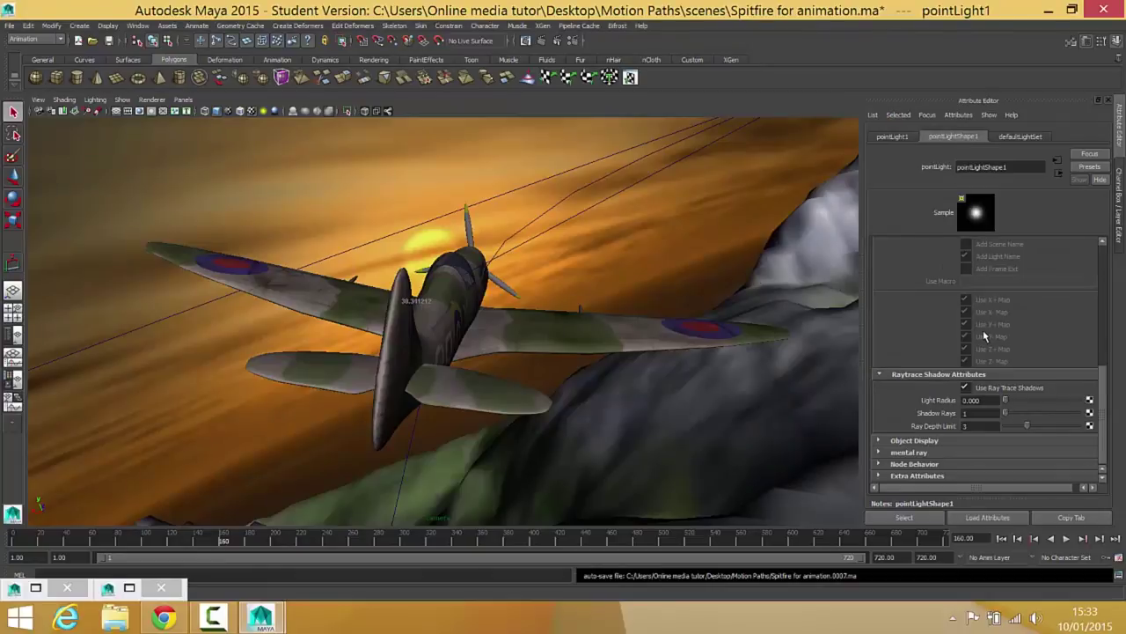
{"action": "scroll", "coordinate": [985, 339], "scroll_direction": "up", "scroll_amount": 8}
{"action": "scroll", "coordinate": [935, 337], "scroll_direction": "down", "scroll_amount": 8}
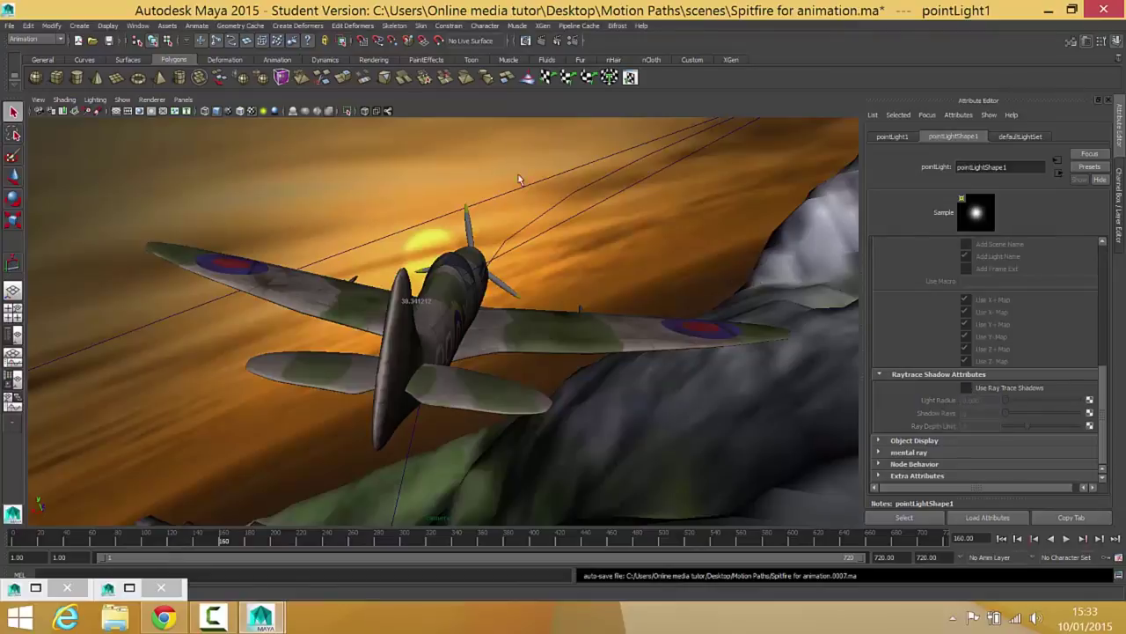
{"action": "left_click", "coordinate": [541, 42]}
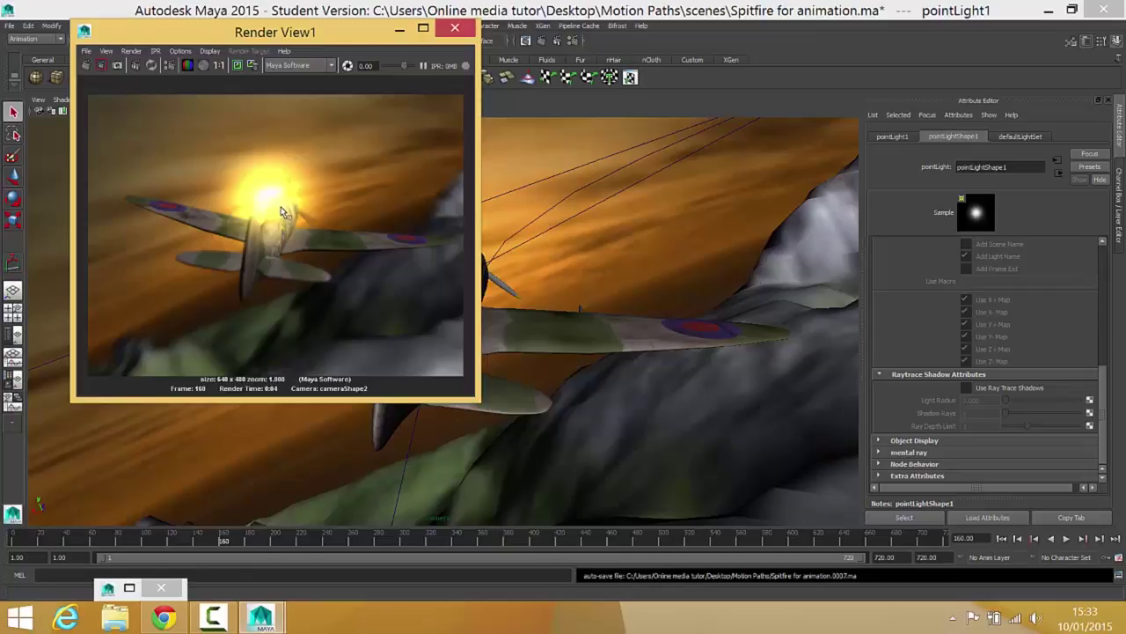
Close the Render View after reviewing the shadow-free render
{"action": "left_click", "coordinate": [456, 29]}
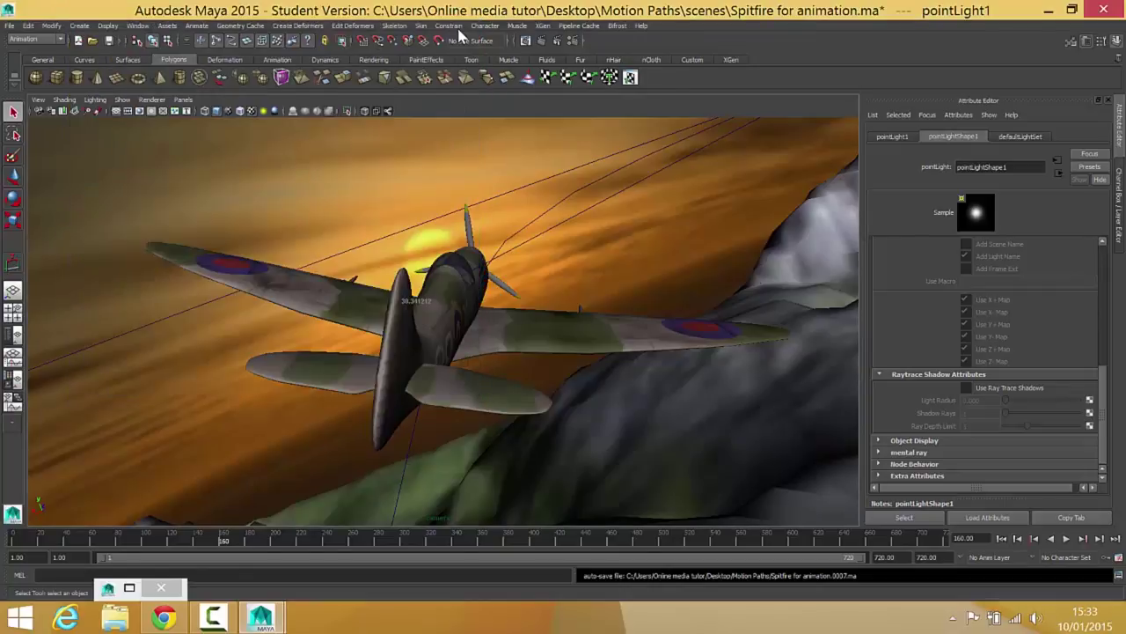